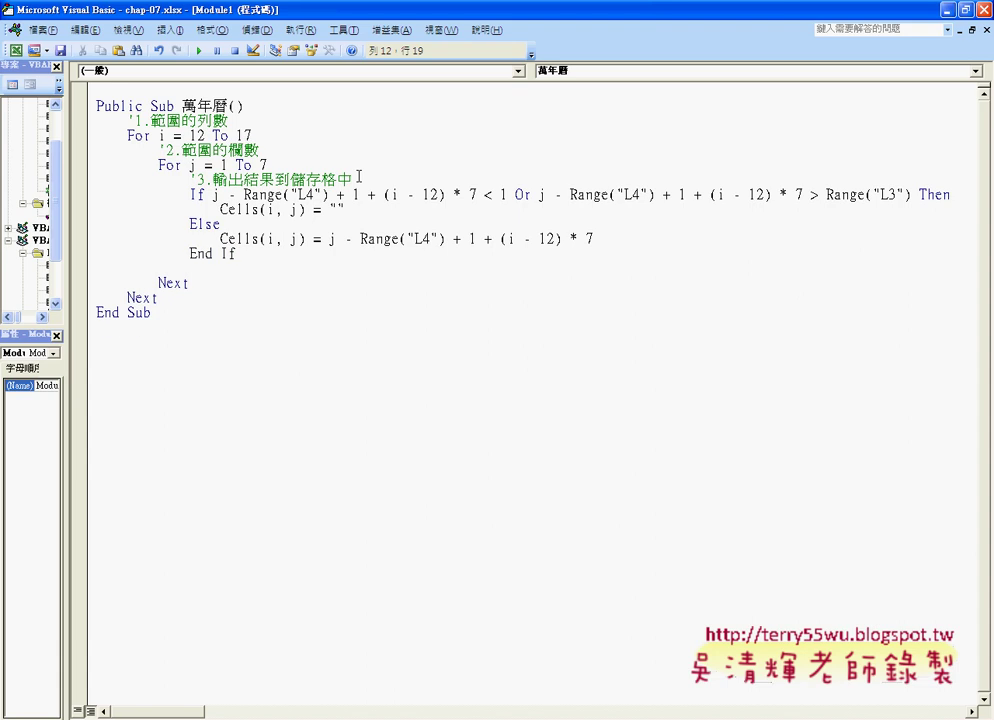
- Delete the blank line between End If and Next in the 萬年曆 sub, then review the loop code
{"action": "key", "text": "BackSpace"}
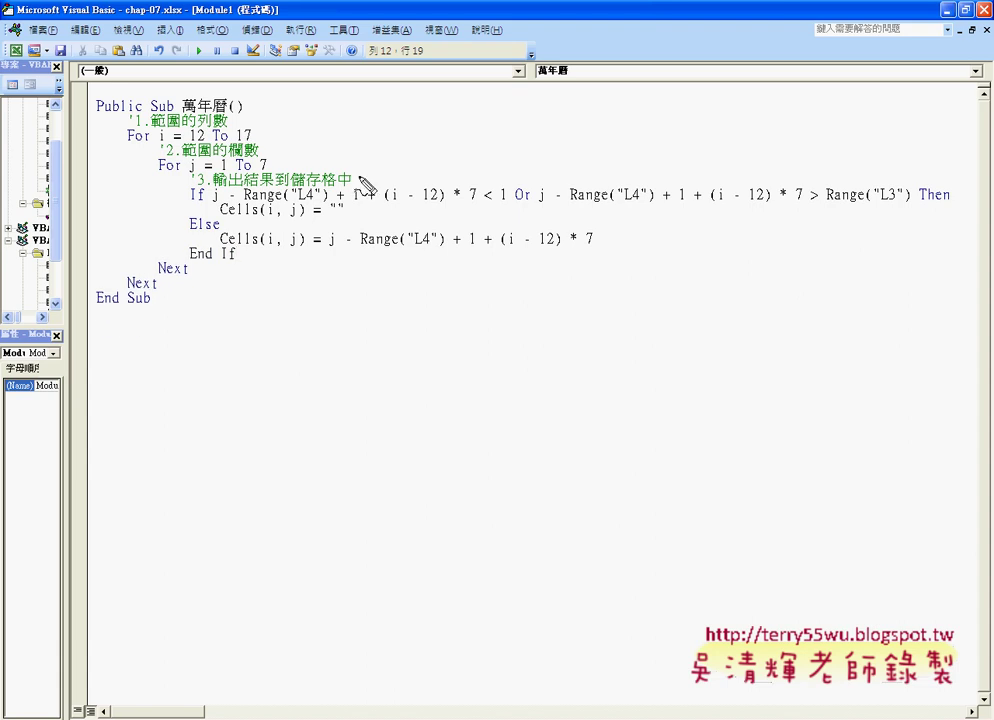
{"action": "mouse_move", "coordinate": [595, 253]}
{"action": "left_mouse_down"}
{"action": "mouse_move", "coordinate": [276, 253]}
{"action": "mouse_move", "coordinate": [594, 251]}
{"action": "left_mouse_up"}
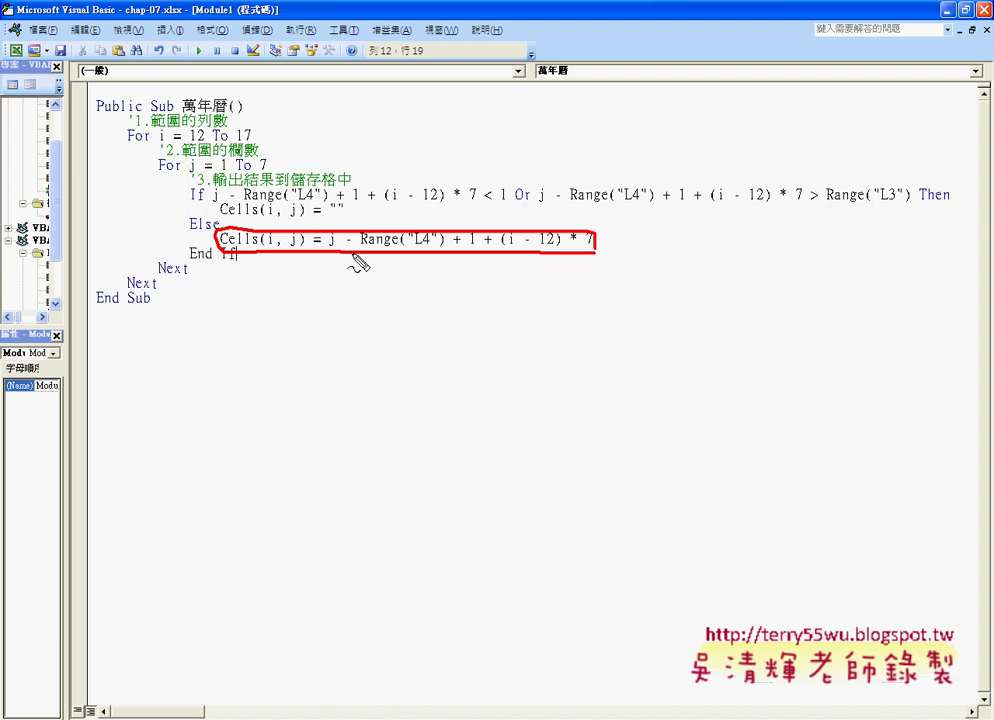
{"action": "left_click_drag", "start_coordinate": [332, 251], "coordinate": [593, 250]}
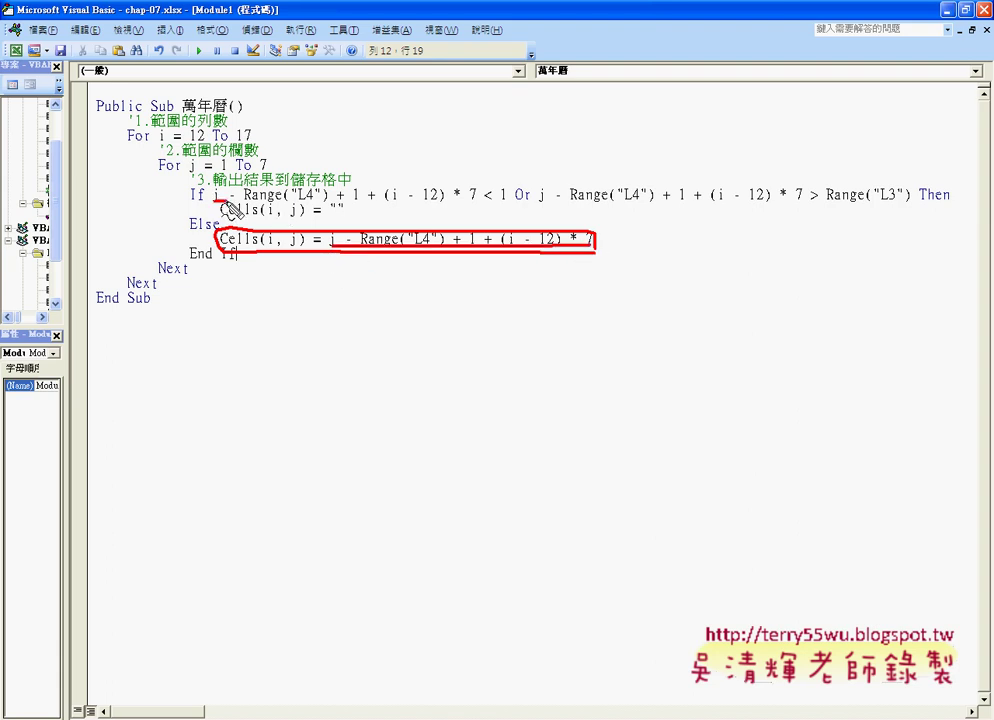
{"action": "left_click_drag", "start_coordinate": [213, 201], "coordinate": [500, 210]}
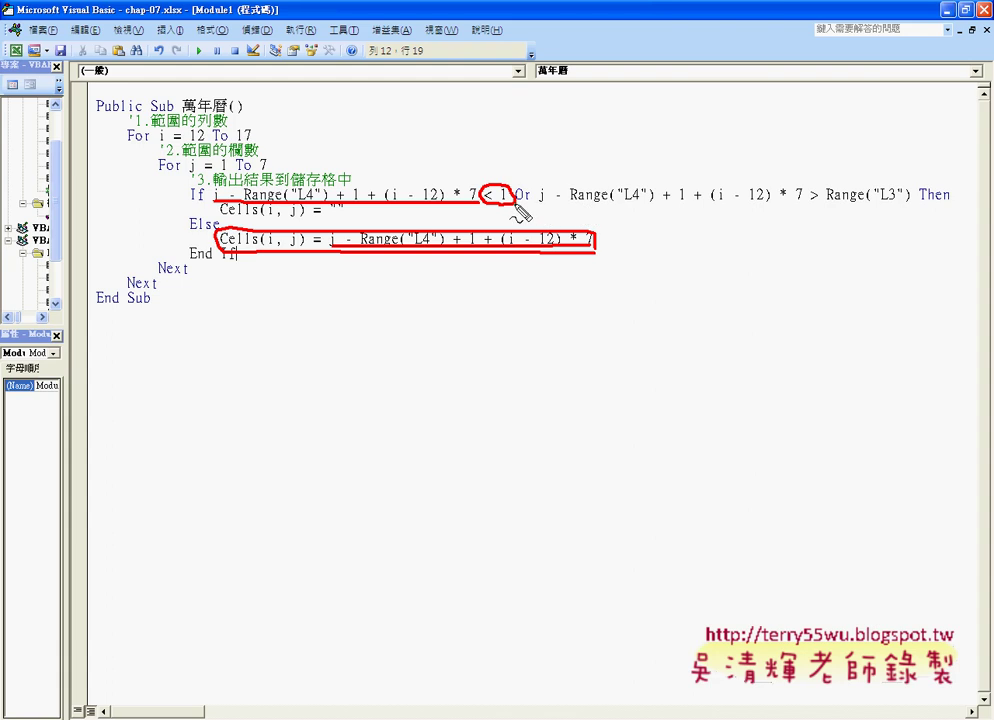
{"action": "mouse_move", "coordinate": [538, 203]}
{"action": "left_mouse_down"}
{"action": "mouse_move", "coordinate": [906, 204]}
{"action": "mouse_move", "coordinate": [813, 199]}
{"action": "left_mouse_up"}
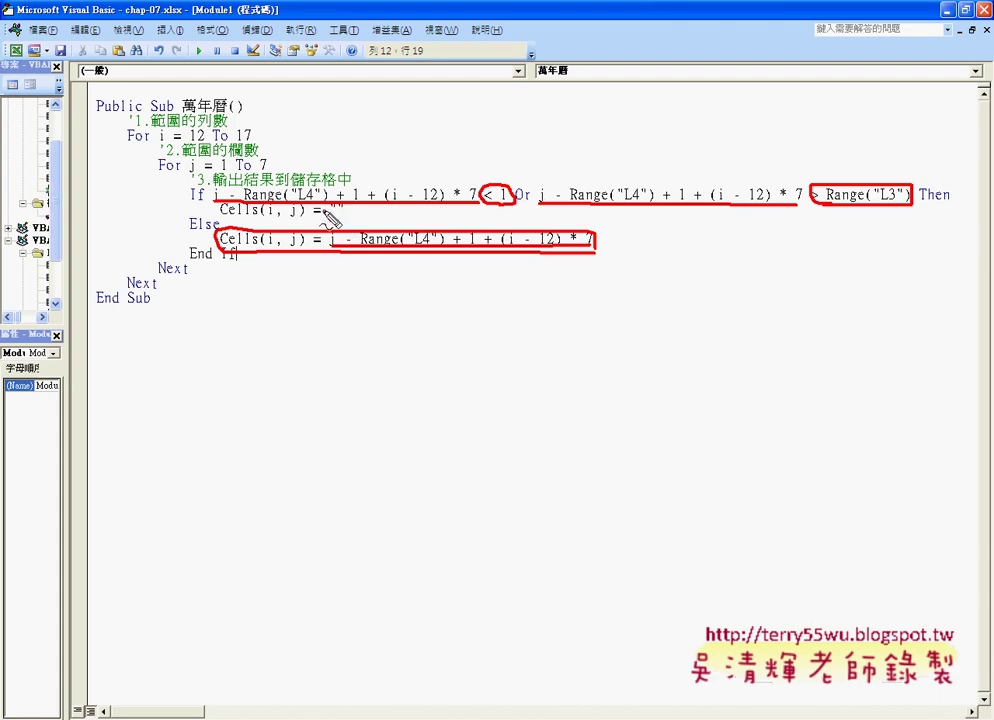
{"action": "left_click_drag", "start_coordinate": [346, 201], "coordinate": [338, 205]}
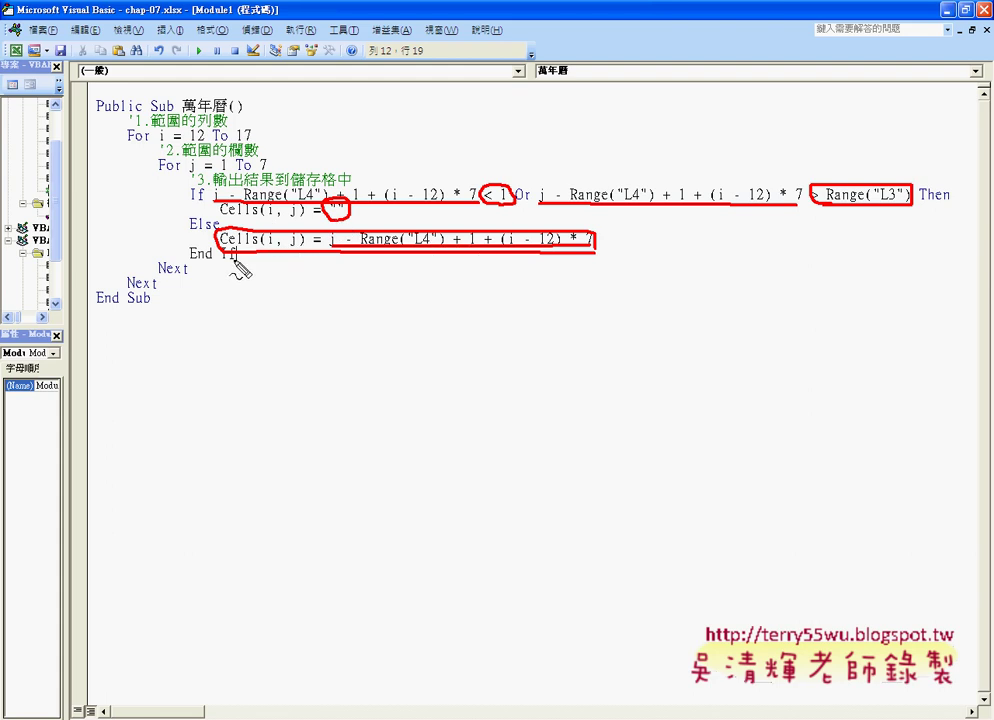
{"action": "left_click_drag", "start_coordinate": [202, 186], "coordinate": [195, 205]}
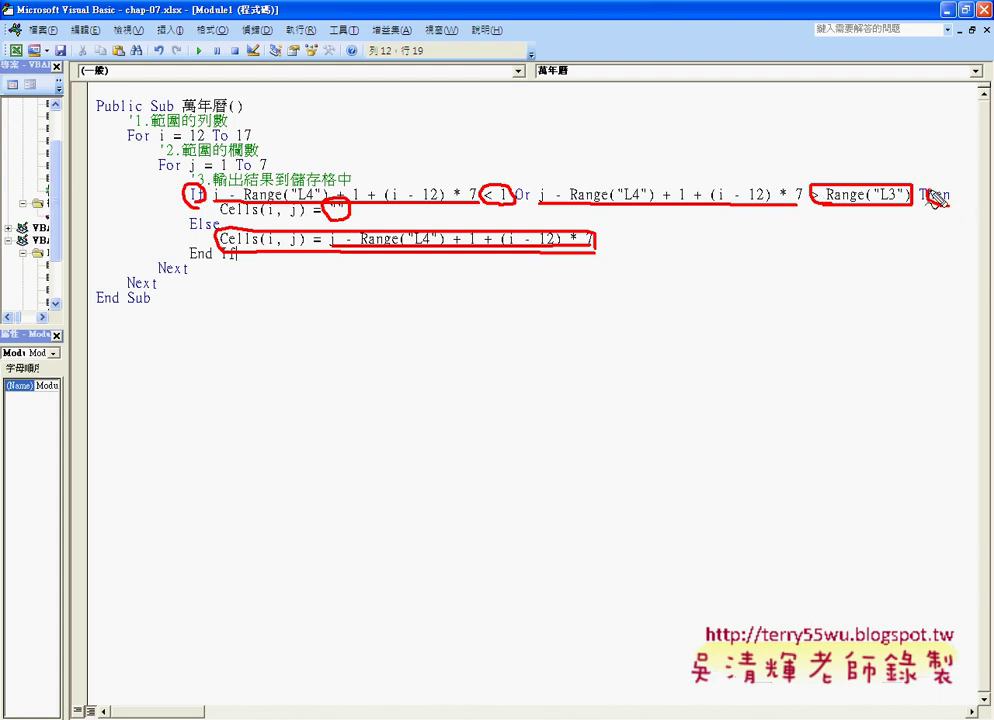
{"action": "left_click_drag", "start_coordinate": [935, 198], "coordinate": [944, 188]}
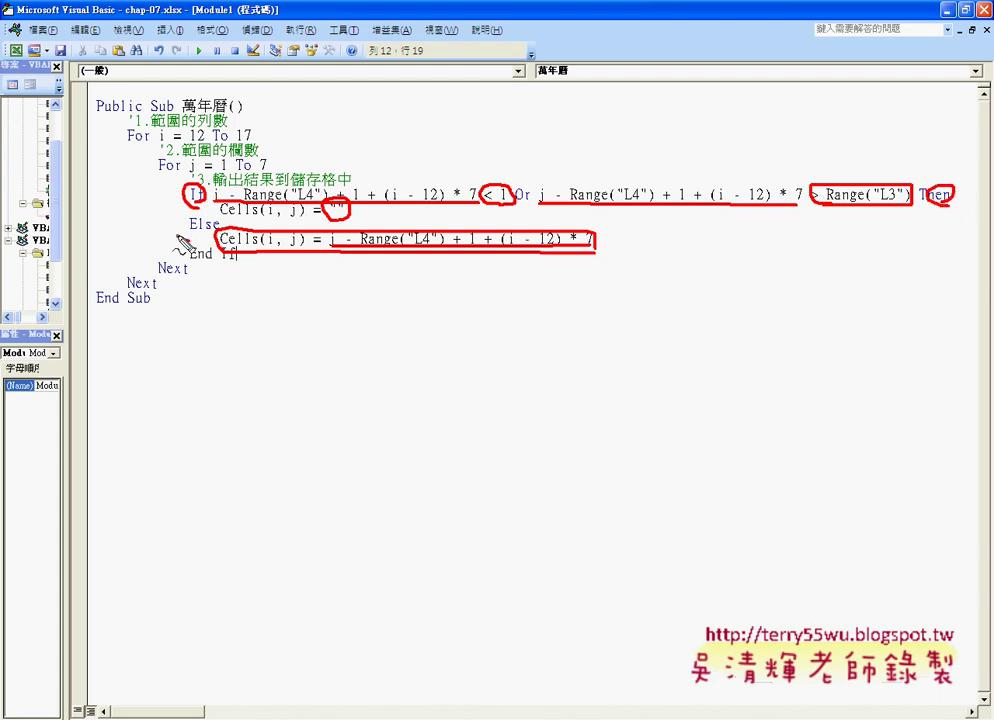
{"action": "left_click_drag", "start_coordinate": [185, 245], "coordinate": [225, 260]}
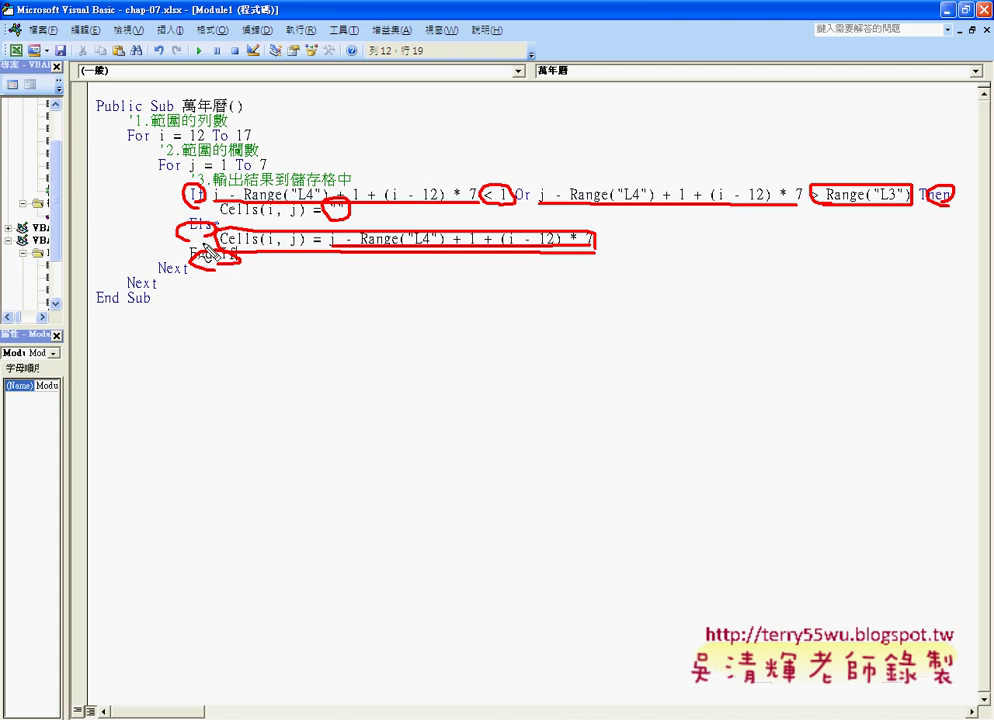
{"action": "key", "text": "Escape"}
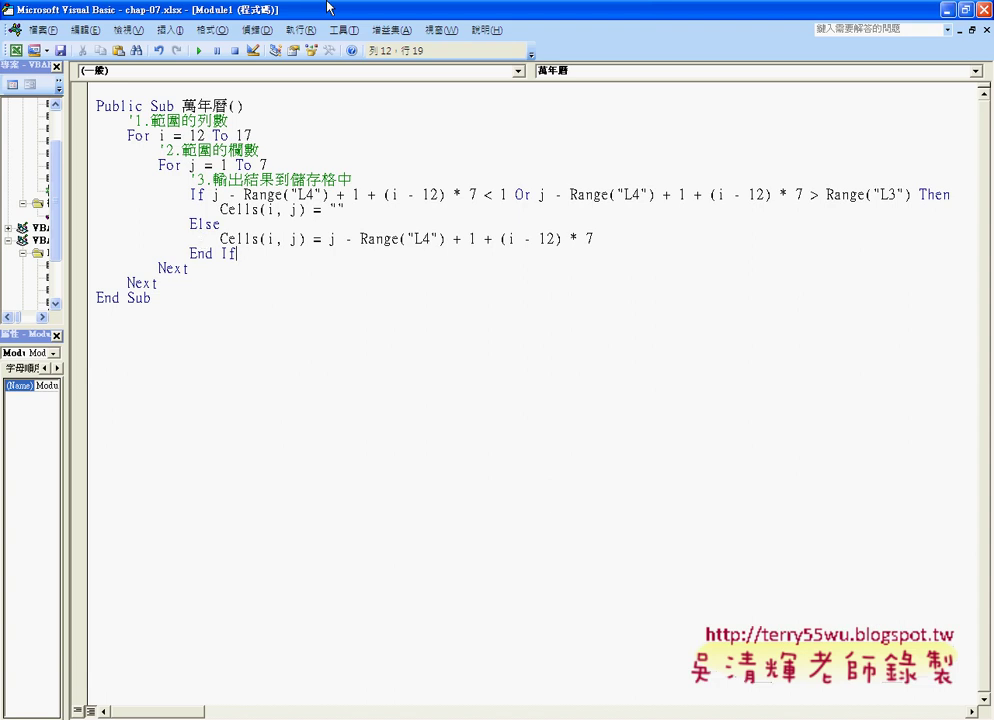
- Move the code window aside, clear the old numbers from A12:G17, and return to the 萬年曆 code
{"action": "double_click", "coordinate": [280, 10]}
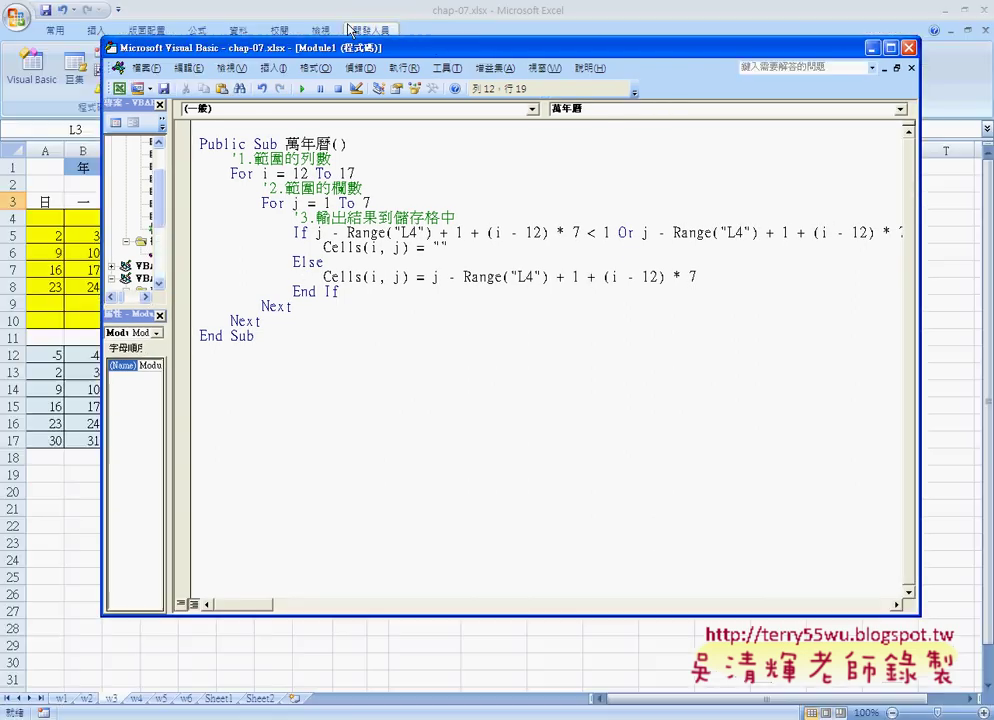
{"action": "left_click_drag", "start_coordinate": [344, 50], "coordinate": [529, 60]}
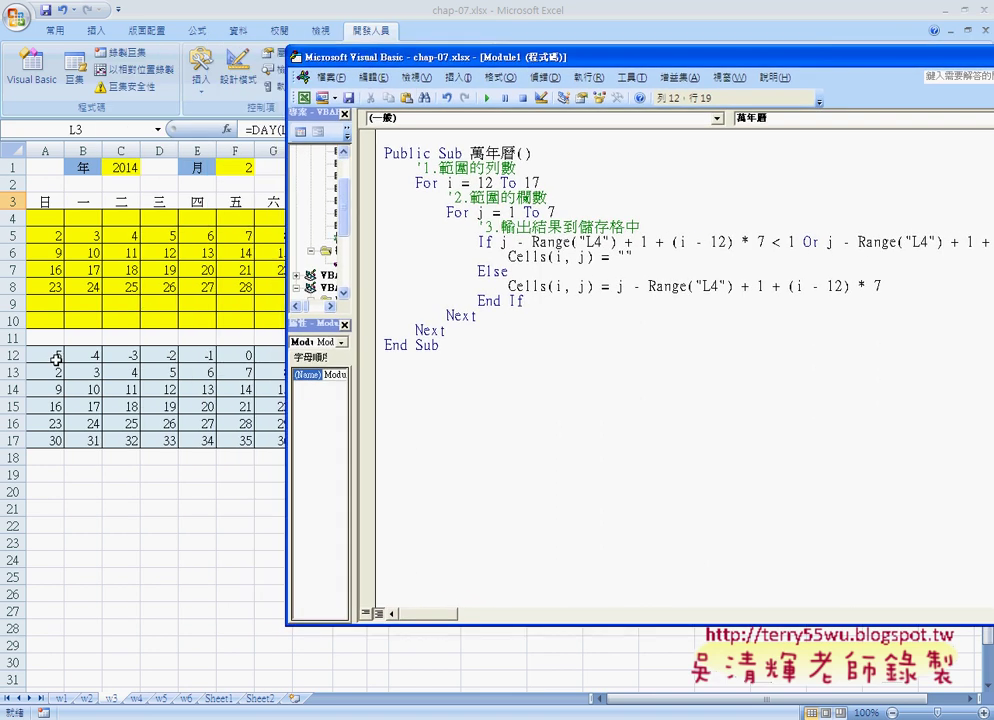
{"action": "left_click_drag", "start_coordinate": [56, 360], "coordinate": [268, 433]}
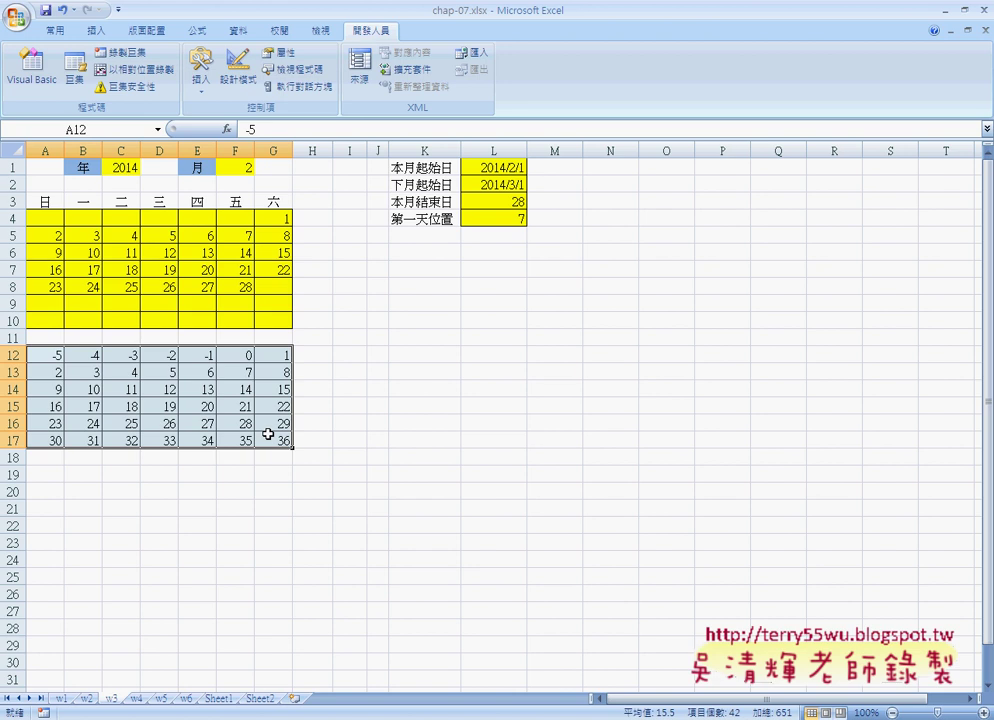
{"action": "key", "text": "Delete"}
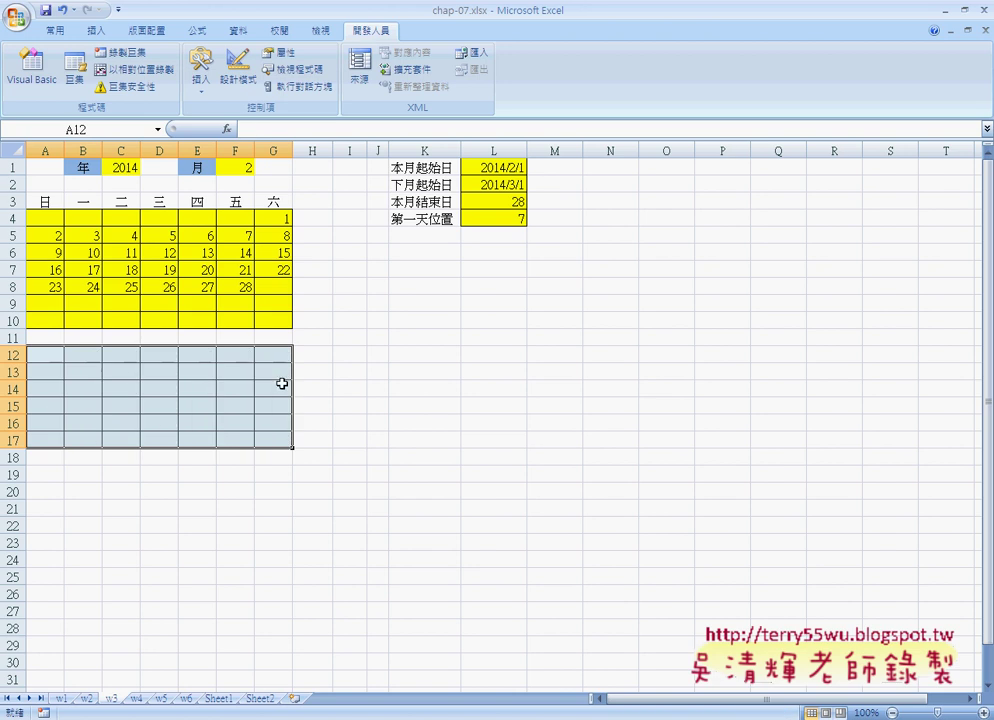
{"action": "left_click", "coordinate": [265, 716]}
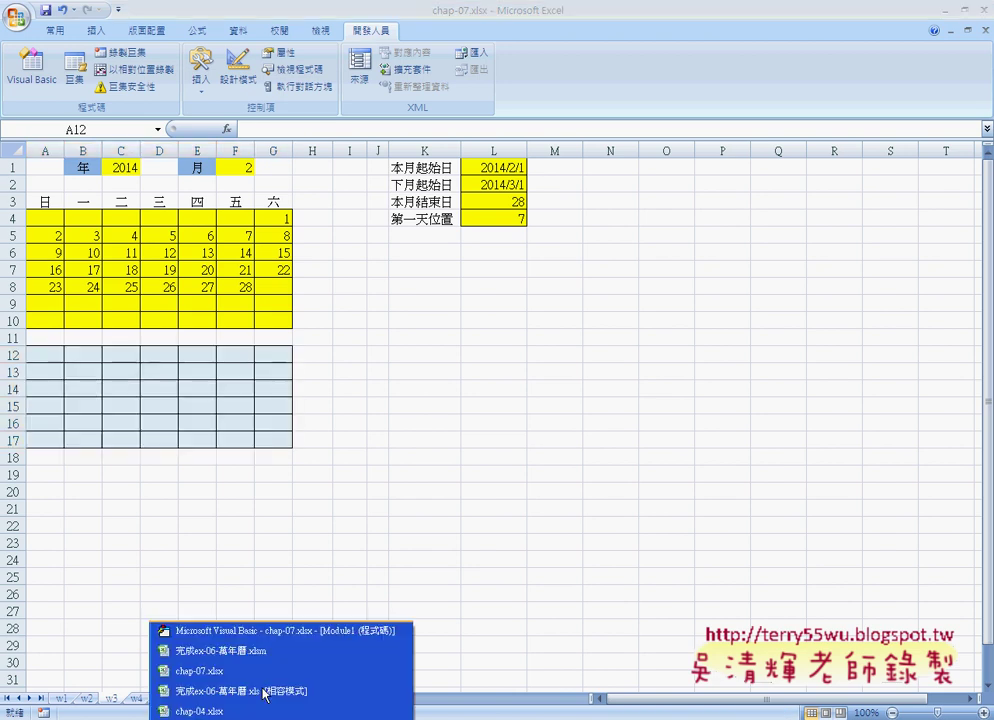
{"action": "left_click", "coordinate": [277, 632]}
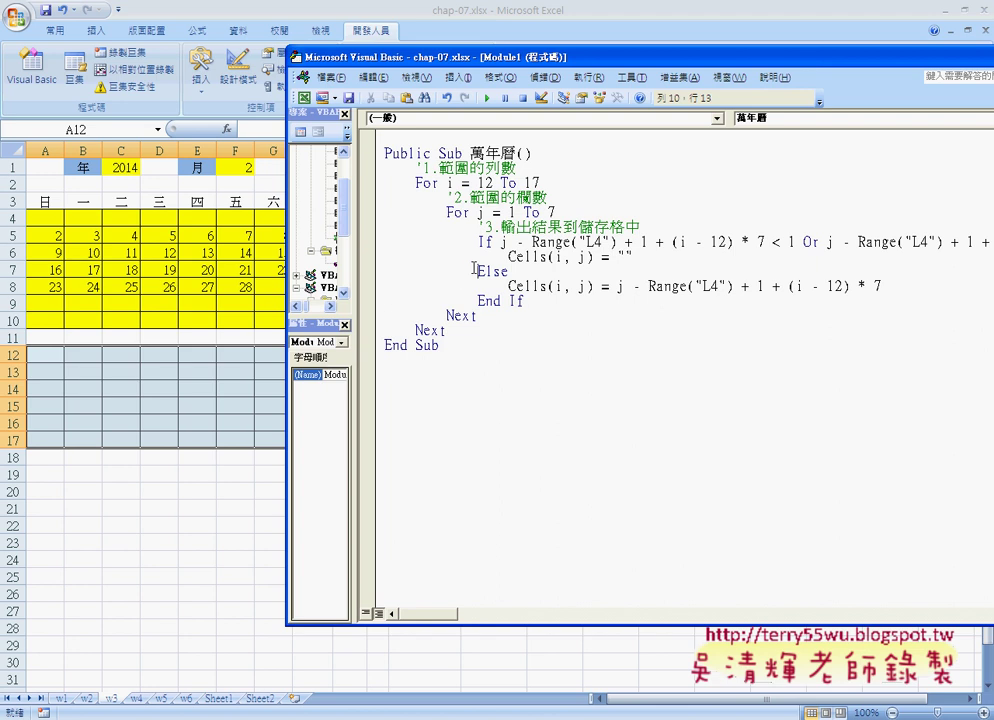
- Step through the 萬年曆 macro's loop line by line with F8
{"action": "key", "text": "F8"}
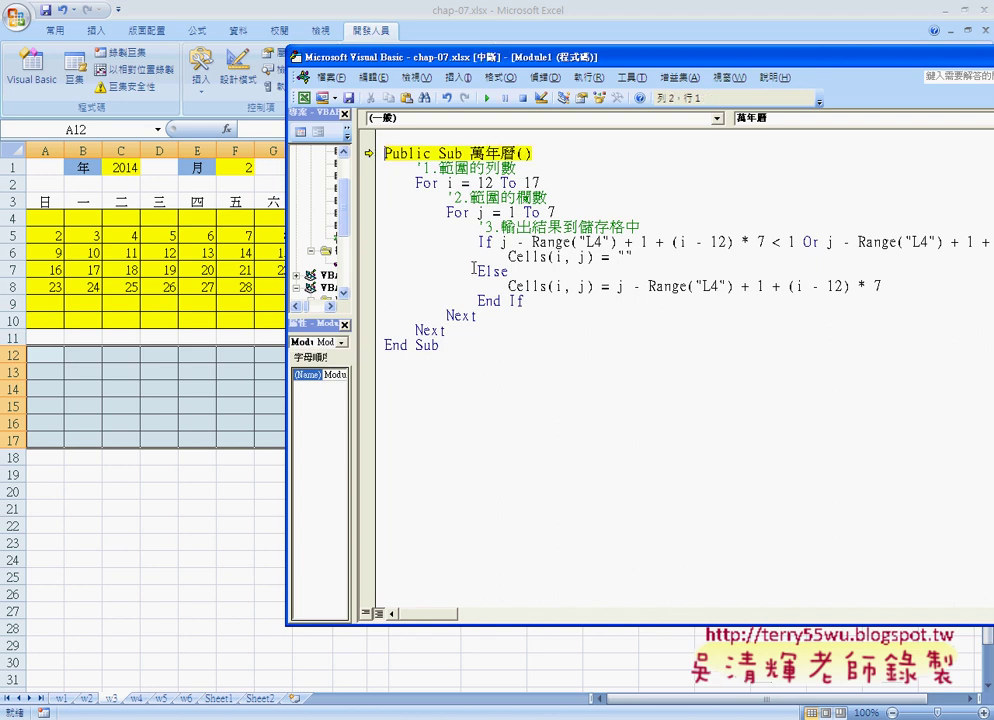
{"action": "key", "text": "F8"}
{"action": "key", "text": "F8"}
{"action": "key", "text": "F8"}
{"action": "key", "text": "F8"}
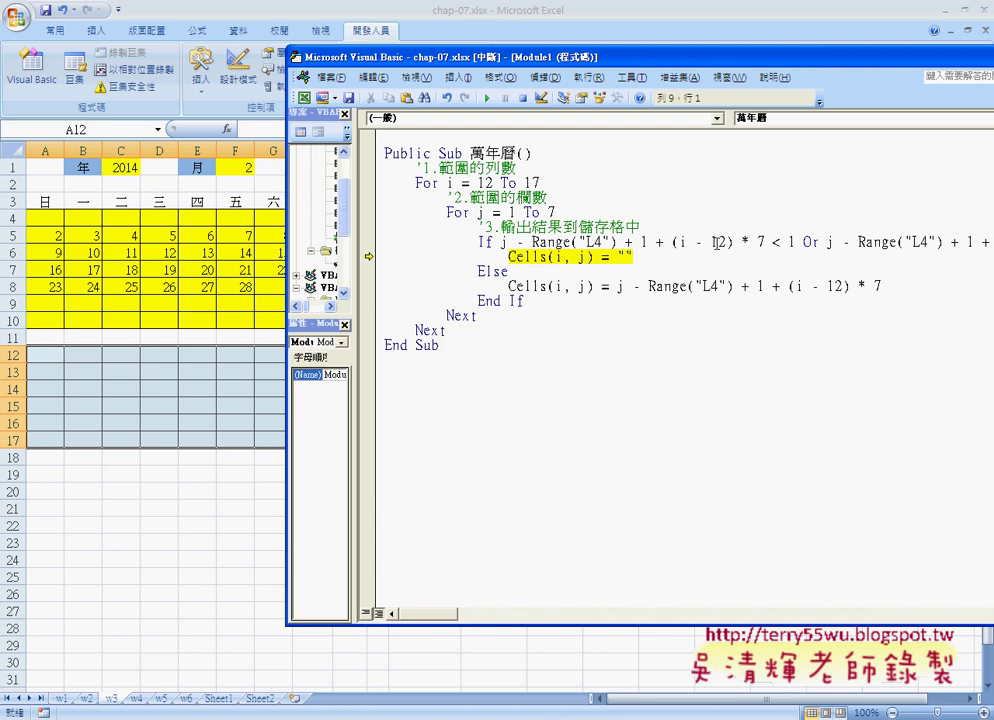
{"action": "key", "text": "F8"}
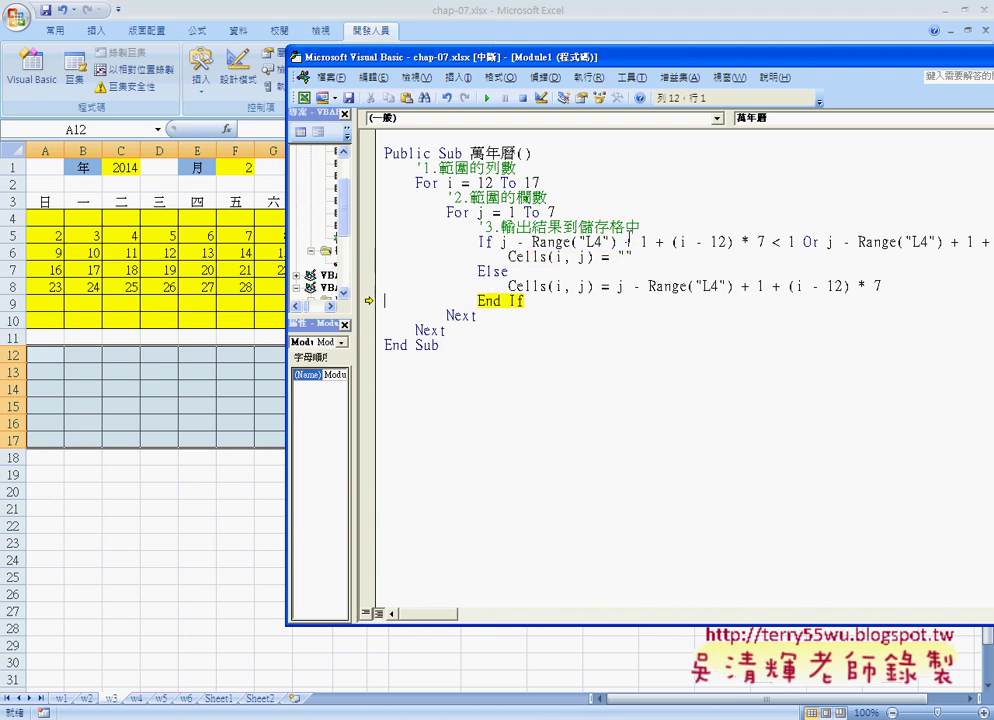
{"action": "key", "text": "F8"}
{"action": "key", "text": "F8"}
{"action": "key", "text": "F8"}
{"action": "key", "text": "F8"}
{"action": "key", "text": "F8"}
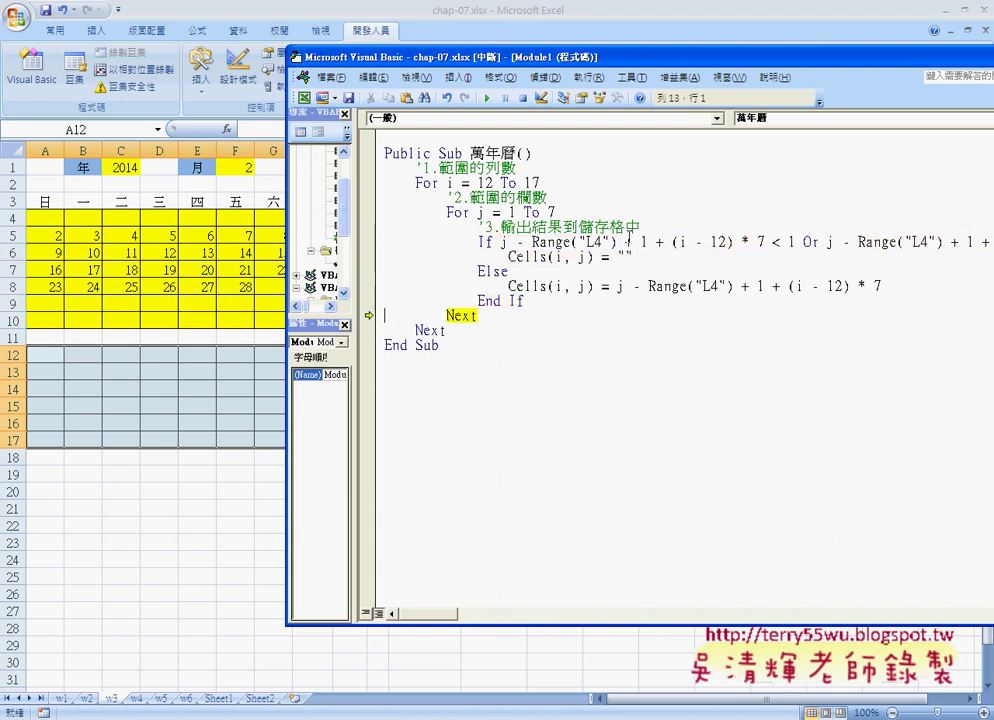
{"action": "key", "text": "F8"}
{"action": "key", "text": "F8"}
{"action": "key", "text": "F8"}
{"action": "key", "text": "F8"}
{"action": "key", "text": "F8"}
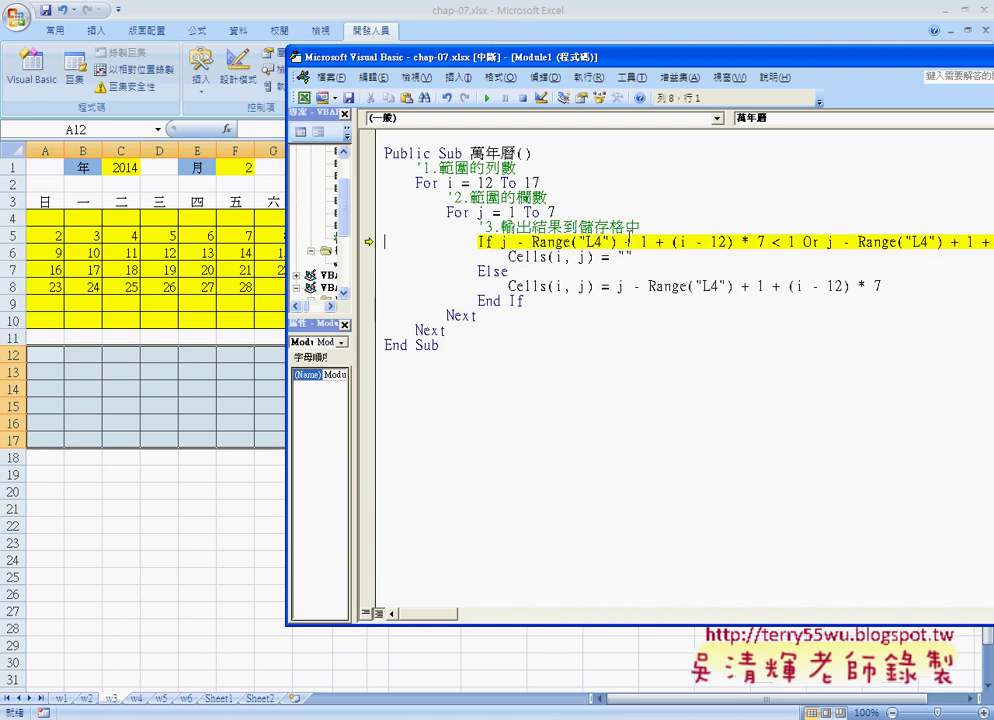
{"action": "key", "text": "F8"}
{"action": "key", "text": "F8"}
{"action": "key", "text": "F8"}
{"action": "key", "text": "F8"}
{"action": "key", "text": "F8"}
{"action": "key", "text": "F8"}
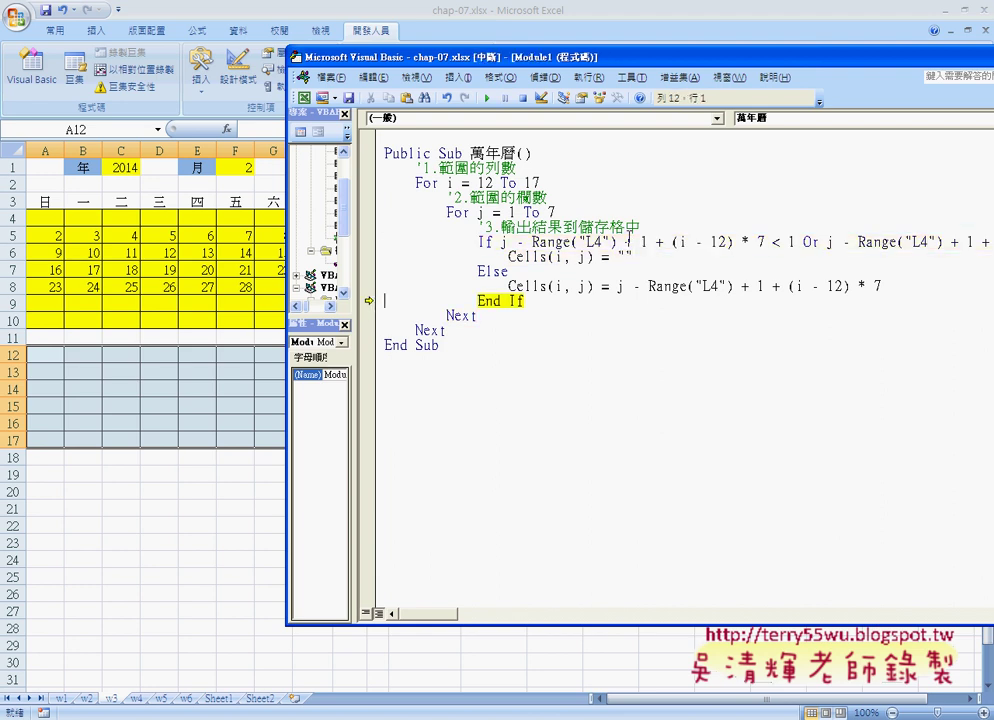
{"action": "key", "text": "F8"}
{"action": "key", "text": "F8"}
{"action": "key", "text": "F8"}
{"action": "key", "text": "F8"}
{"action": "key", "text": "F8"}
{"action": "key", "text": "F8"}
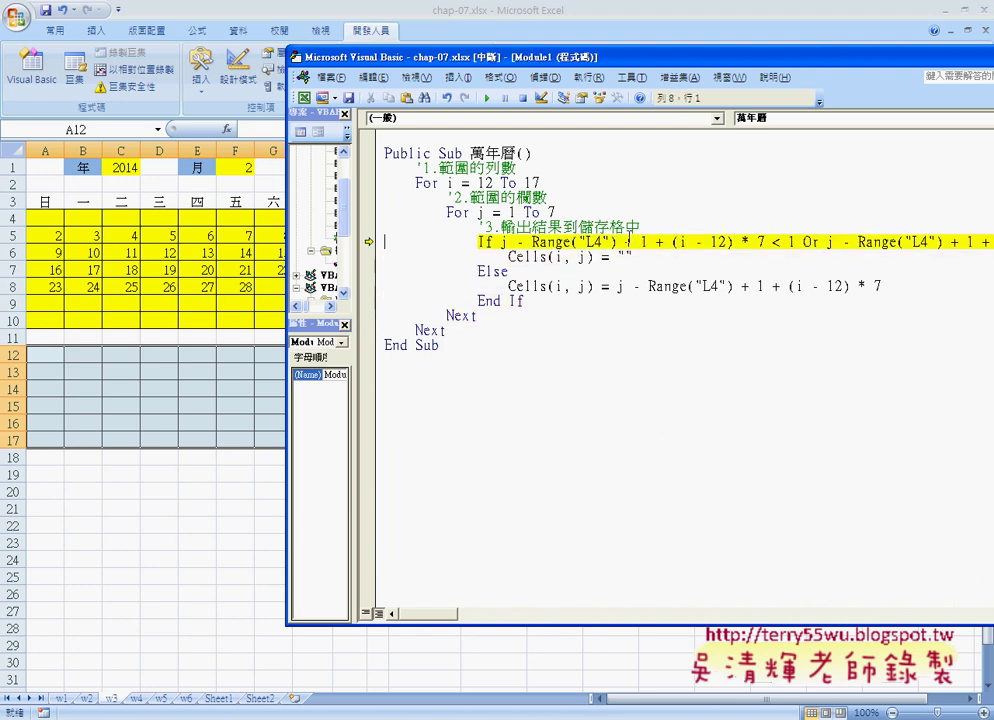
{"action": "key", "text": "F8"}
{"action": "key", "text": "F8"}
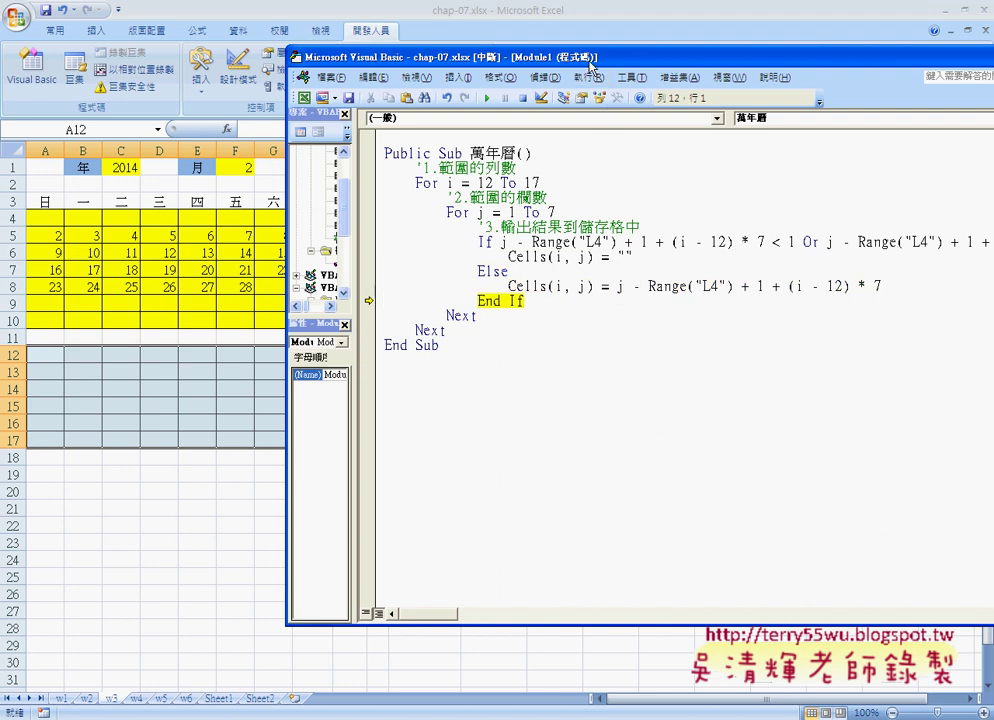
- Step two more lines with the sheet uncovered, then let the macro run to completion
{"action": "left_click_drag", "start_coordinate": [591, 64], "coordinate": [619, 60]}
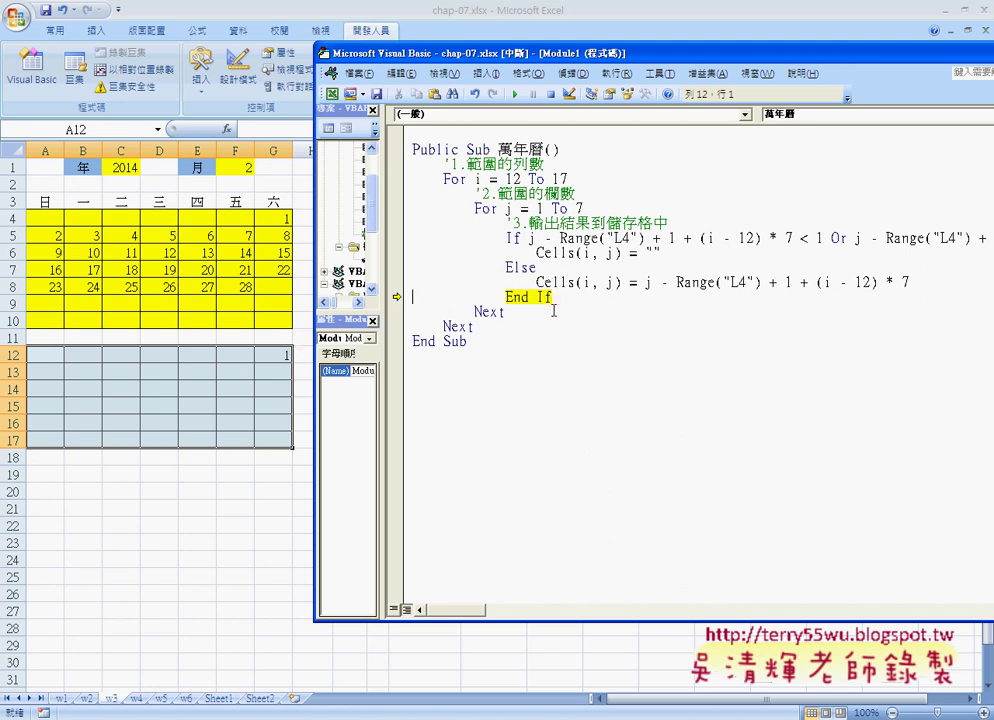
{"action": "key", "text": "F8"}
{"action": "key", "text": "F8"}
{"action": "key", "text": "F8"}
{"action": "key", "text": "F8"}
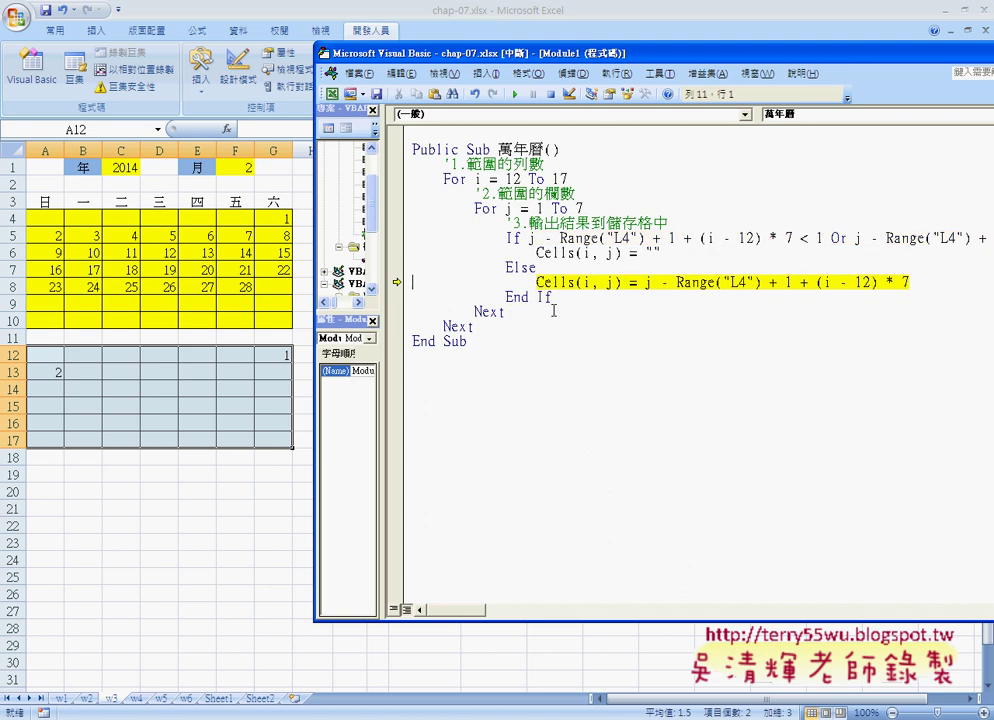
{"action": "key", "text": "F8"}
{"action": "key", "text": "F8"}
{"action": "key", "text": "F8"}
{"action": "key", "text": "F8"}
{"action": "key", "text": "F8"}
{"action": "key", "text": "F8"}
{"action": "key", "text": "F8"}
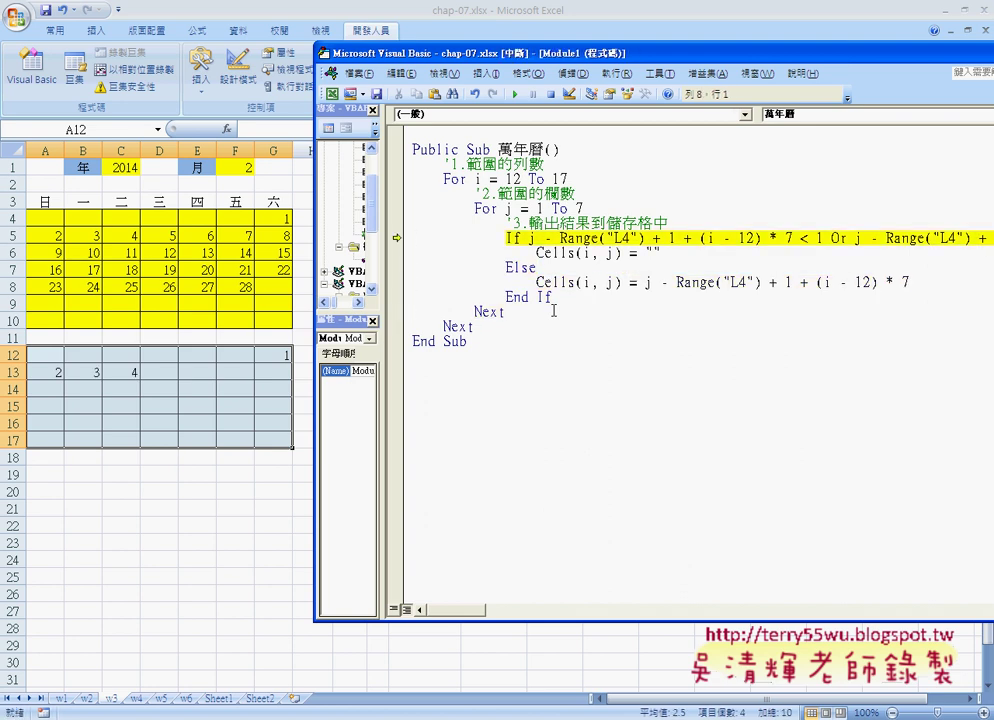
{"action": "left_click", "coordinate": [515, 95]}
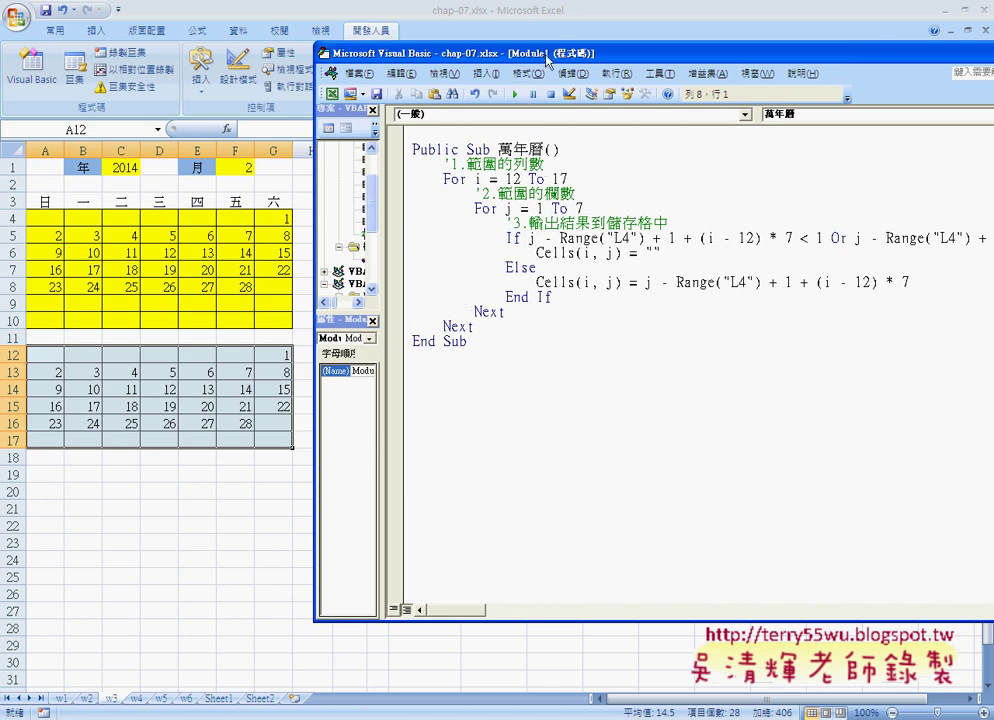
- Draw a rounded rectangle shape beside the calendar near I12
{"action": "left_click_drag", "start_coordinate": [547, 60], "coordinate": [642, 77]}
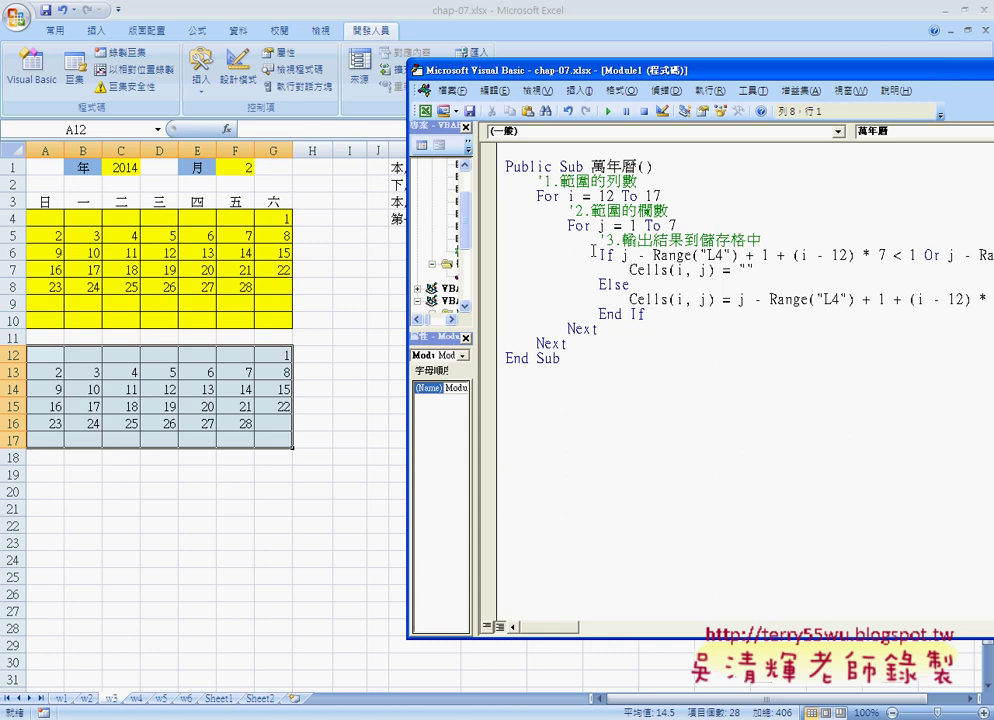
{"action": "left_click_drag", "start_coordinate": [594, 164], "coordinate": [652, 164]}
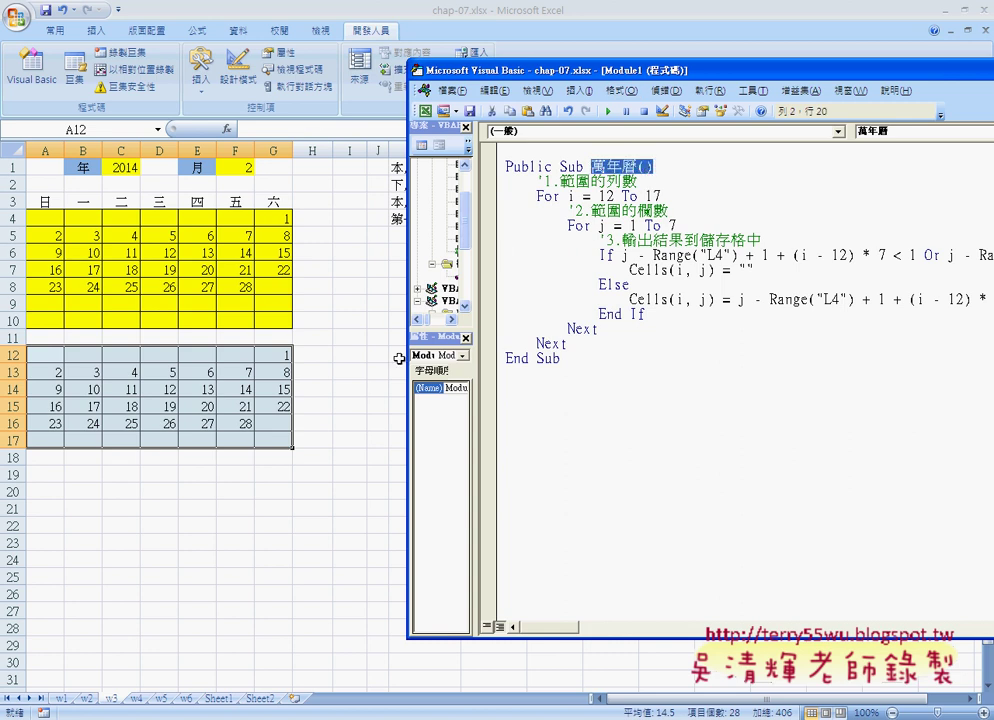
{"action": "left_click", "coordinate": [345, 371]}
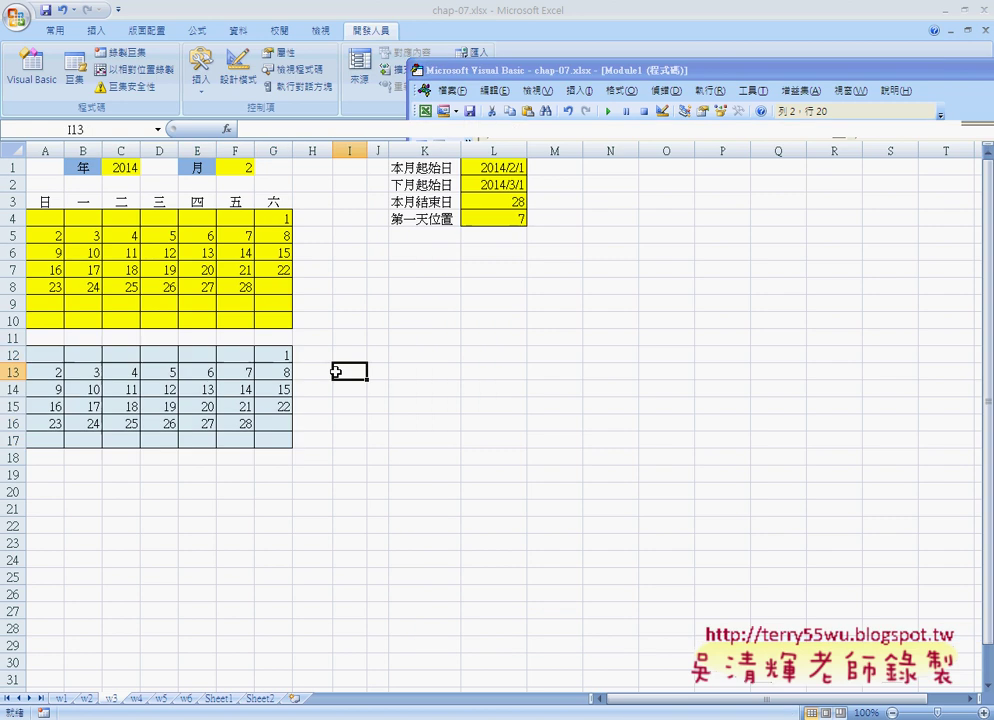
{"action": "left_click", "coordinate": [96, 30]}
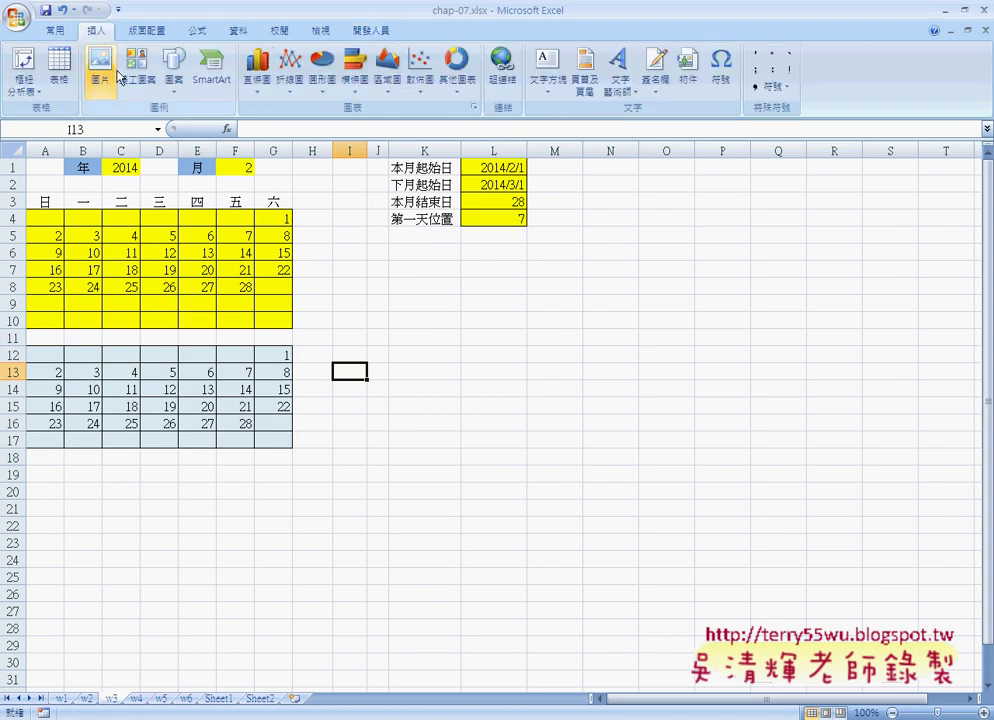
{"action": "left_click", "coordinate": [174, 78]}
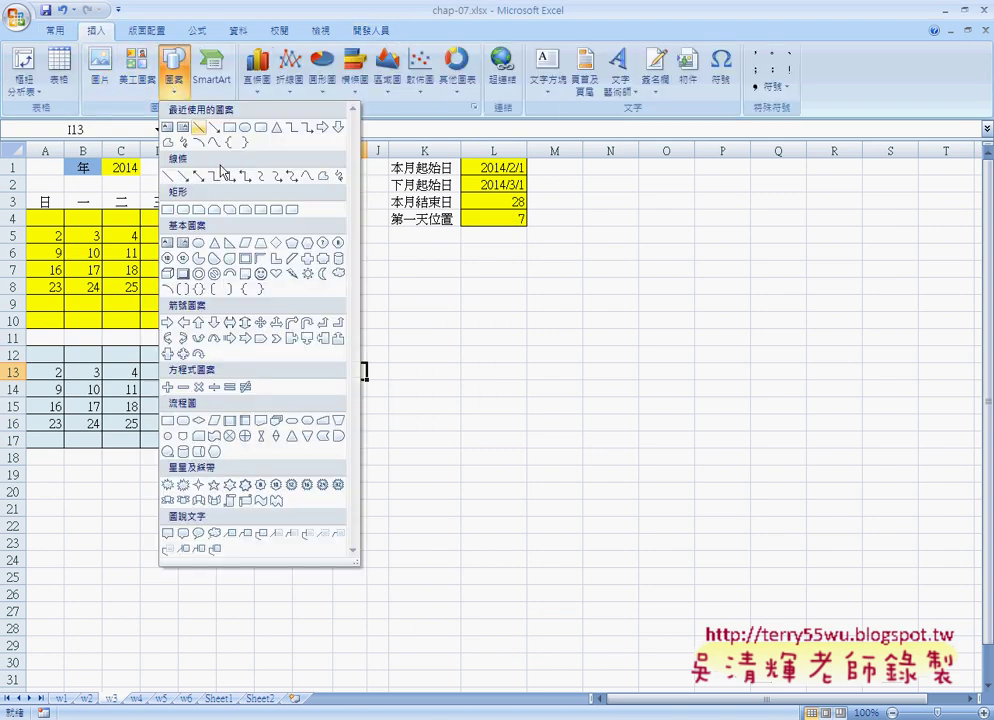
{"action": "left_click", "coordinate": [260, 127]}
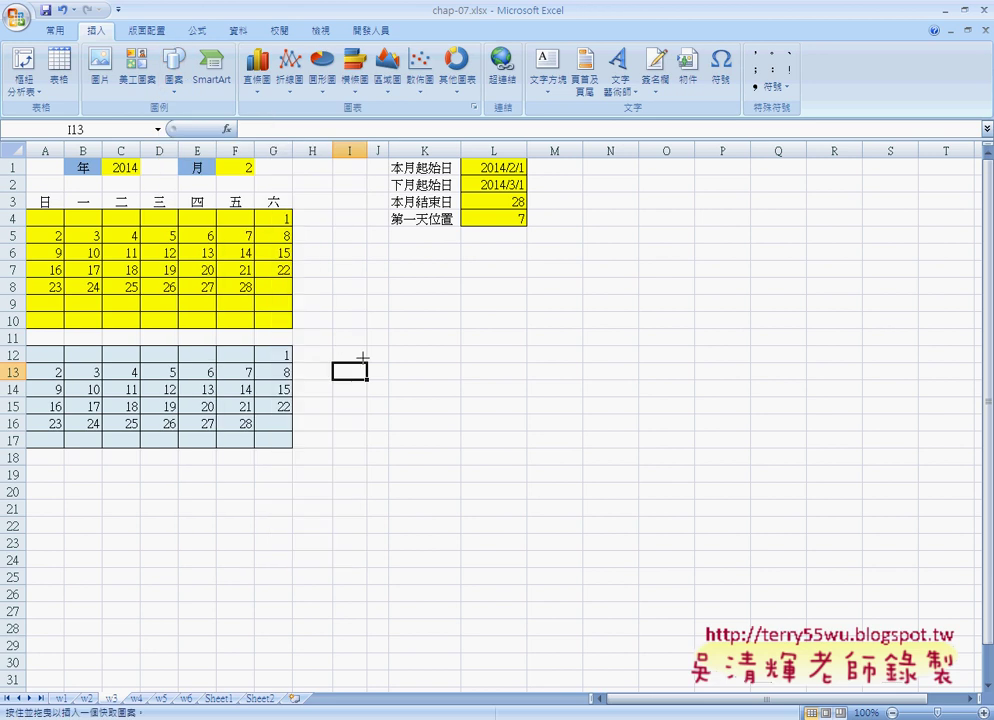
{"action": "left_click_drag", "start_coordinate": [335, 341], "coordinate": [413, 365]}
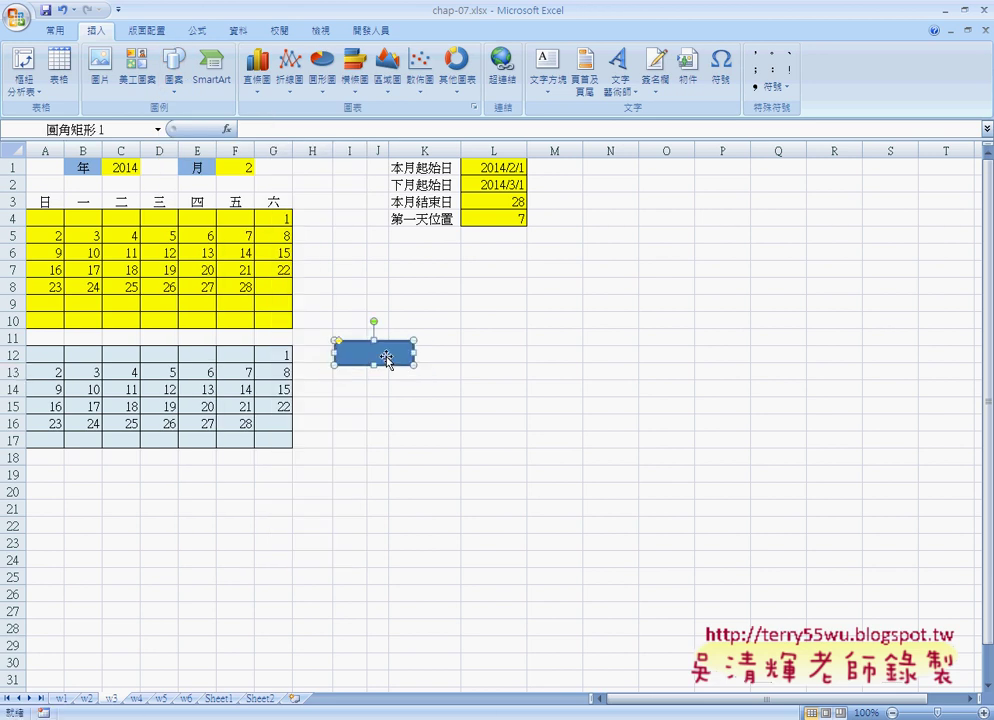
- Label the rounded rectangle 萬年曆
{"action": "right_click", "coordinate": [388, 355]}
{"action": "left_click", "coordinate": [441, 427]}
{"action": "type", "text": "x84"}
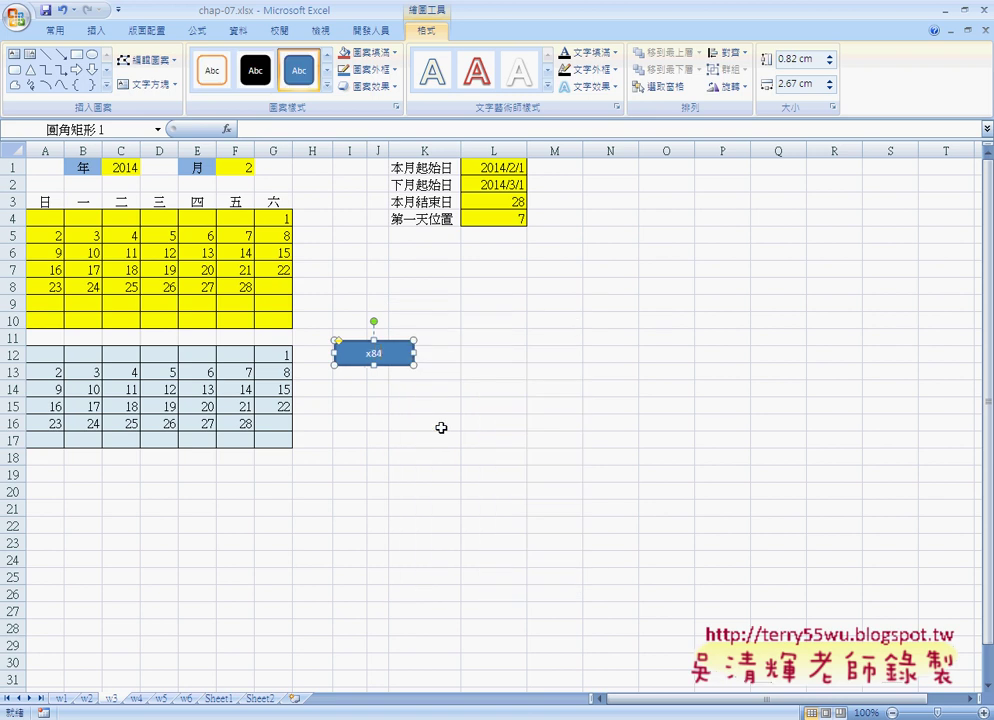
{"action": "type", "text": "e"}
{"action": "type", "text": "萬"}
{"action": "type", "text": "年"}
{"action": "type", "text": "曆"}
- Assign the 萬年曆 macro to the rounded rectangle
{"action": "right_click", "coordinate": [397, 344]}
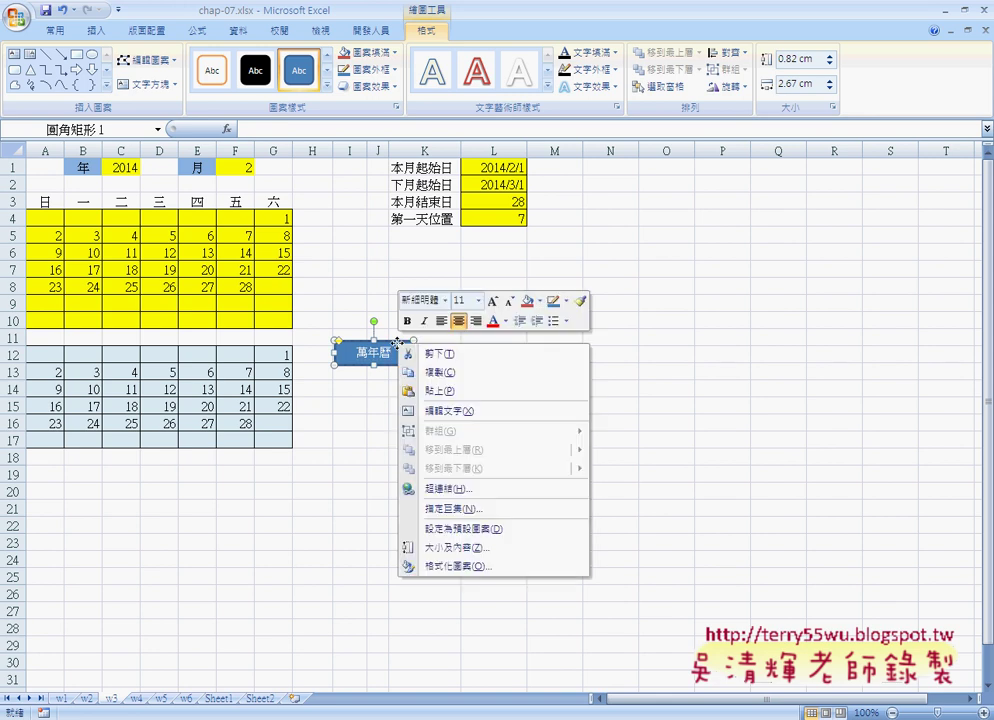
{"action": "left_click", "coordinate": [443, 510]}
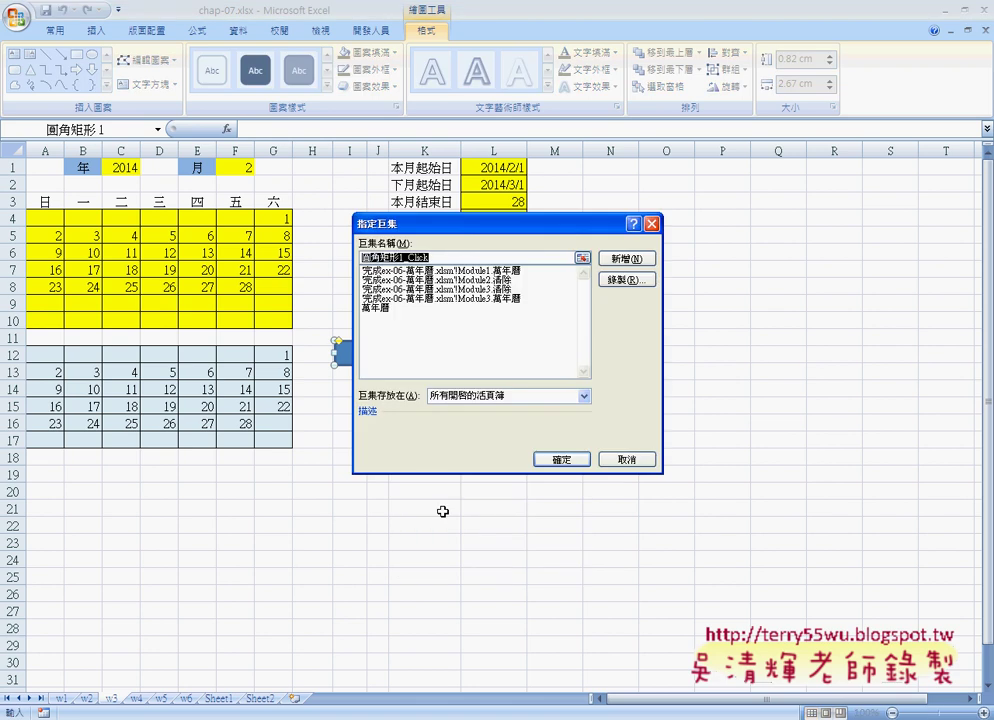
{"action": "left_click", "coordinate": [386, 308]}
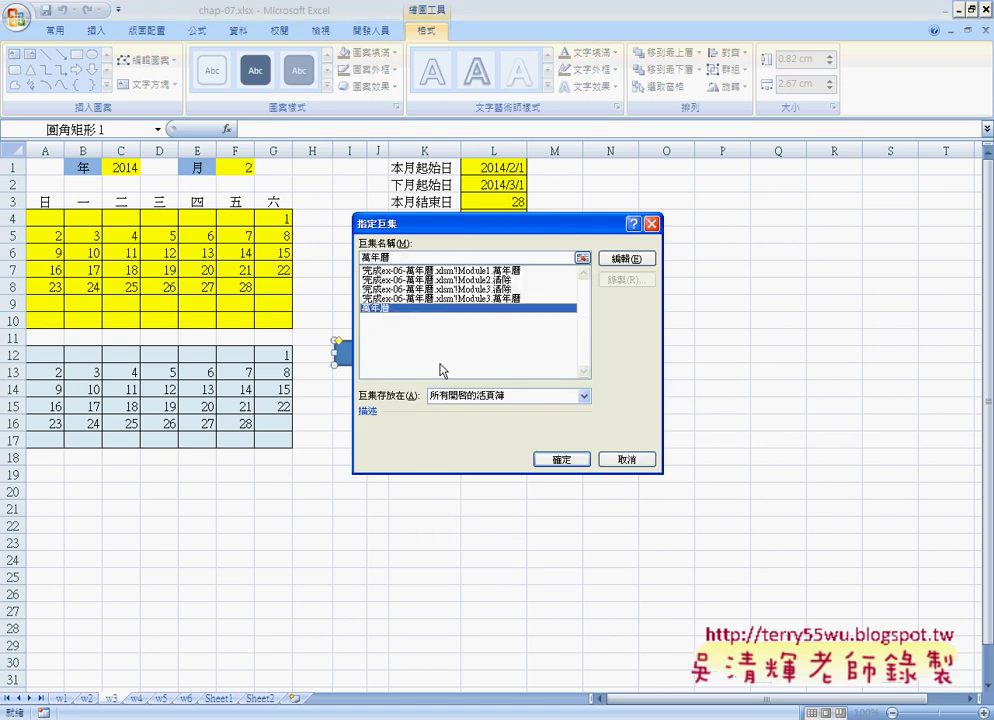
{"action": "left_click", "coordinate": [560, 459]}
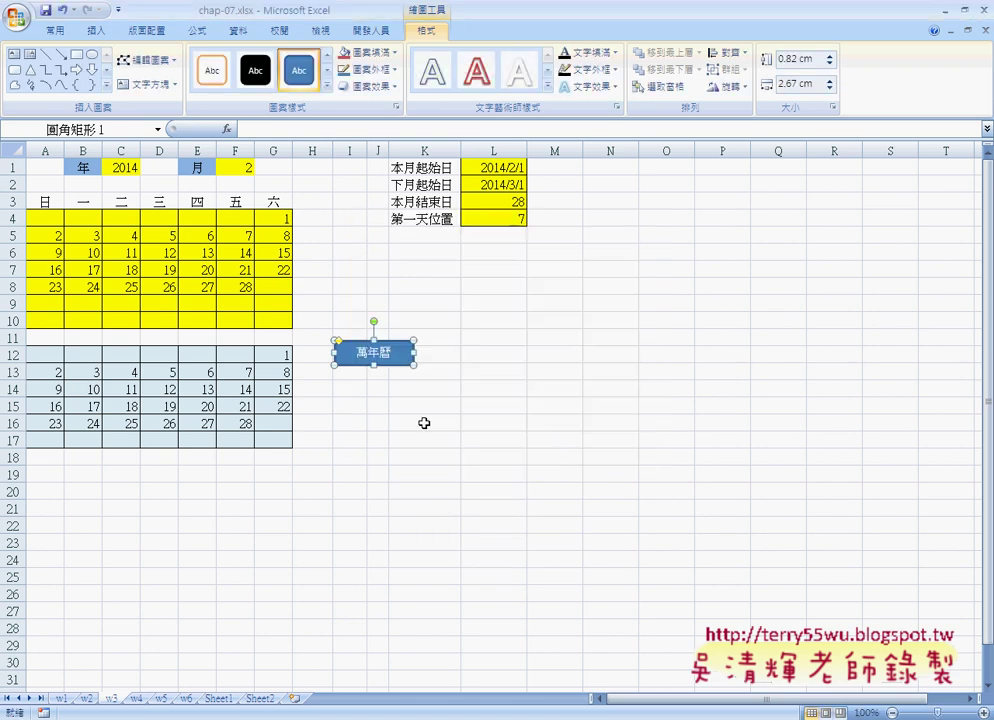
- Clear A12:G17 and refill it using the 萬年曆 button
{"action": "left_click_drag", "start_coordinate": [56, 354], "coordinate": [279, 438]}
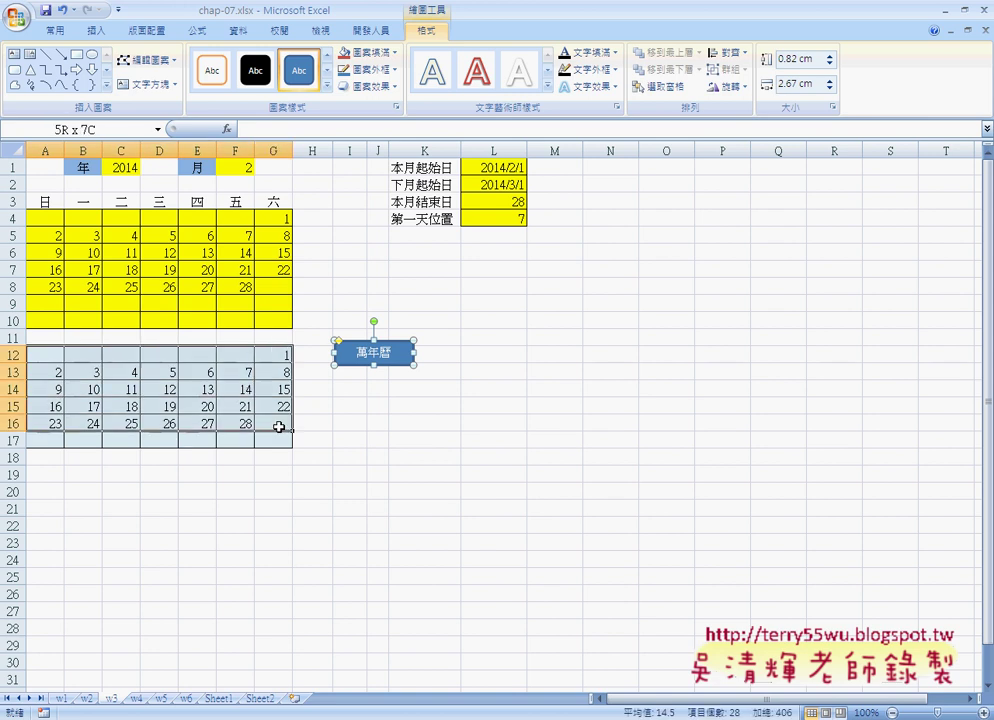
{"action": "key", "text": "Delete"}
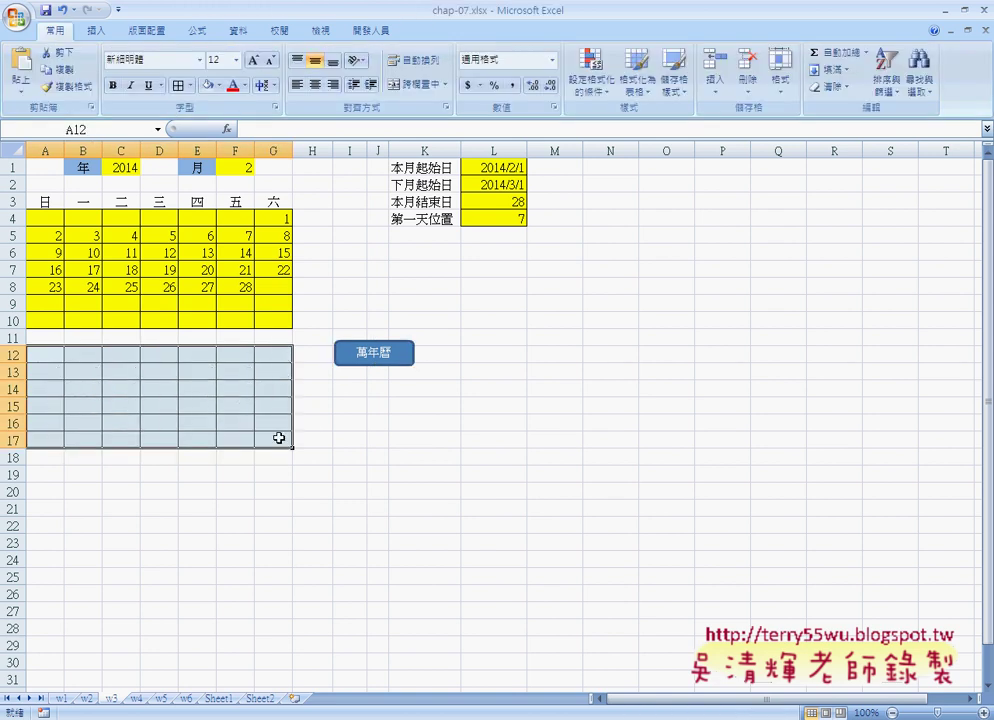
{"action": "left_click", "coordinate": [379, 363]}
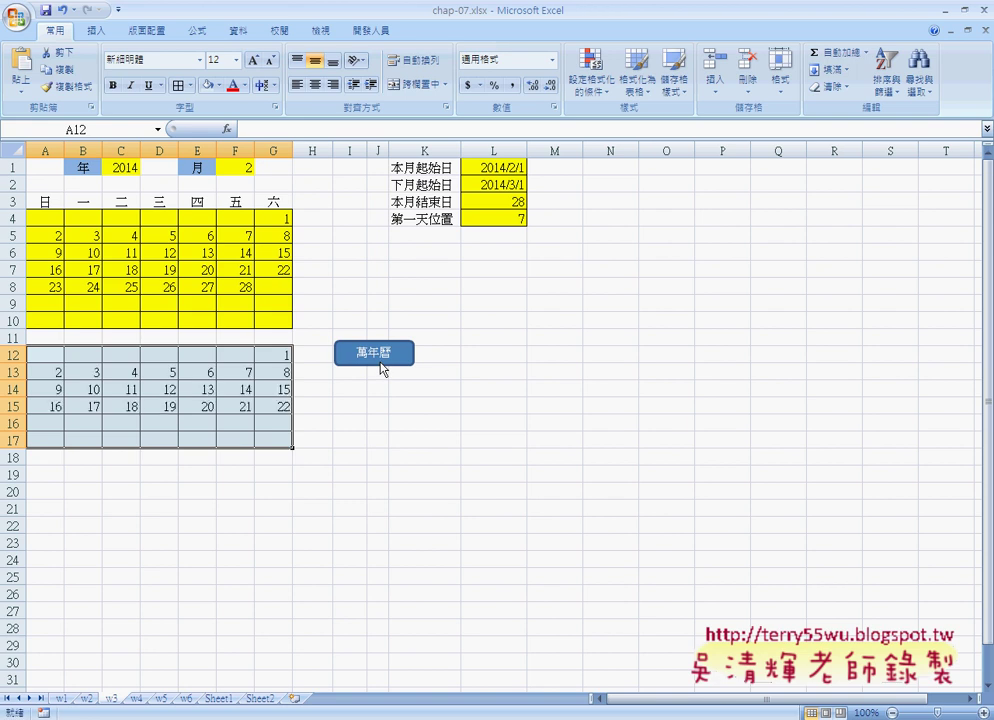
- Set the month in F1 to 4 and rerun the 萬年曆 button for April
{"action": "left_click", "coordinate": [245, 168]}
{"action": "left_click", "coordinate": [260, 168]}
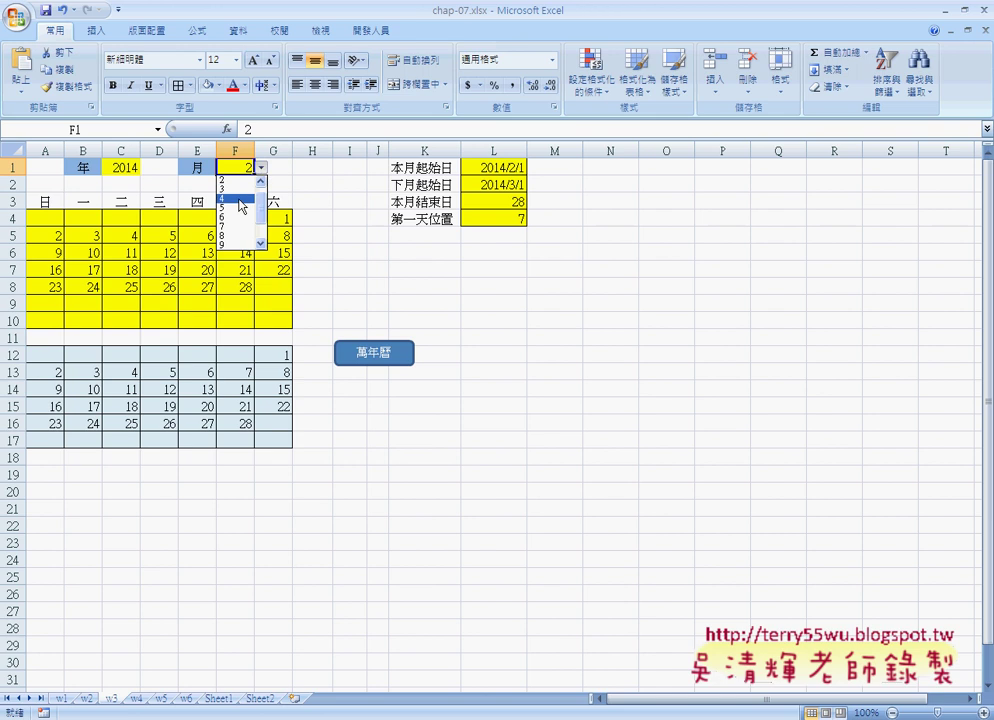
{"action": "left_click", "coordinate": [239, 199]}
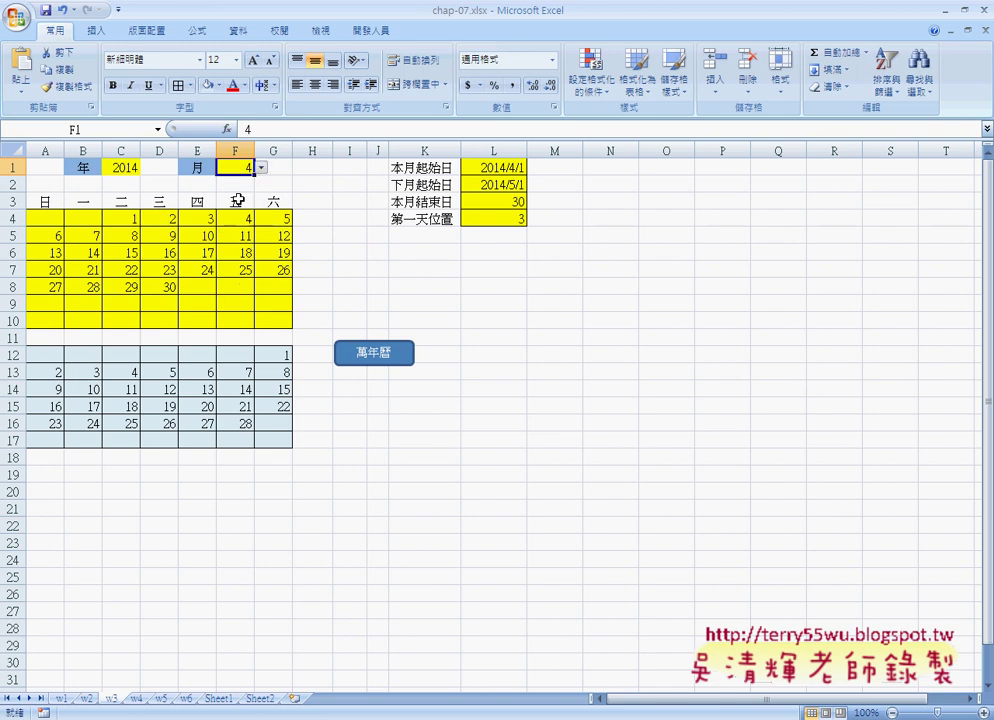
{"action": "left_click", "coordinate": [360, 360]}
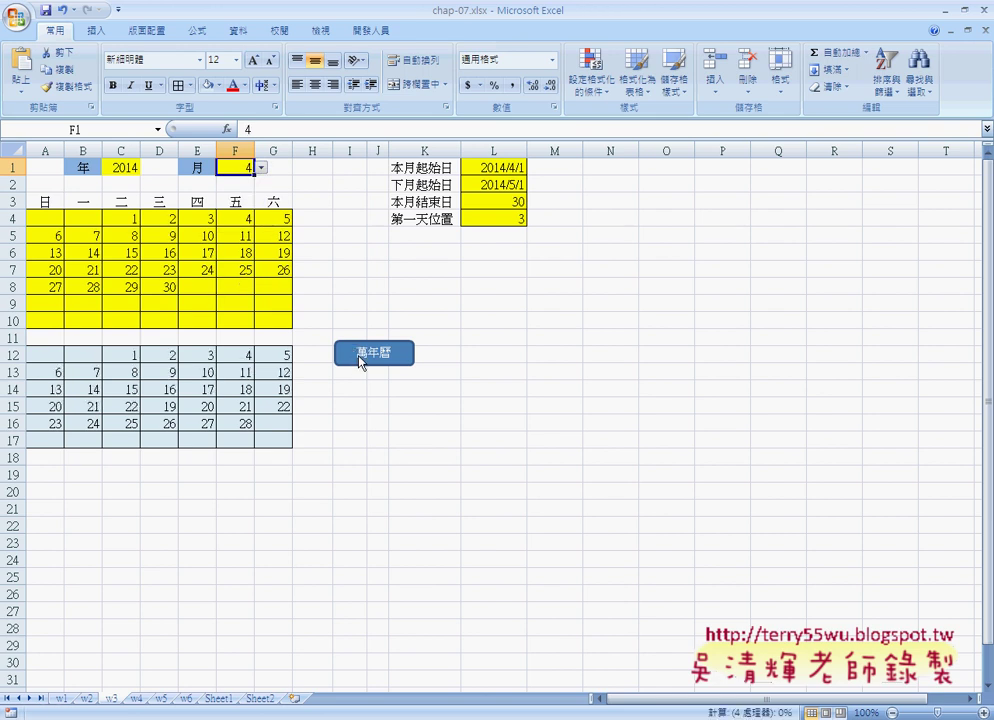